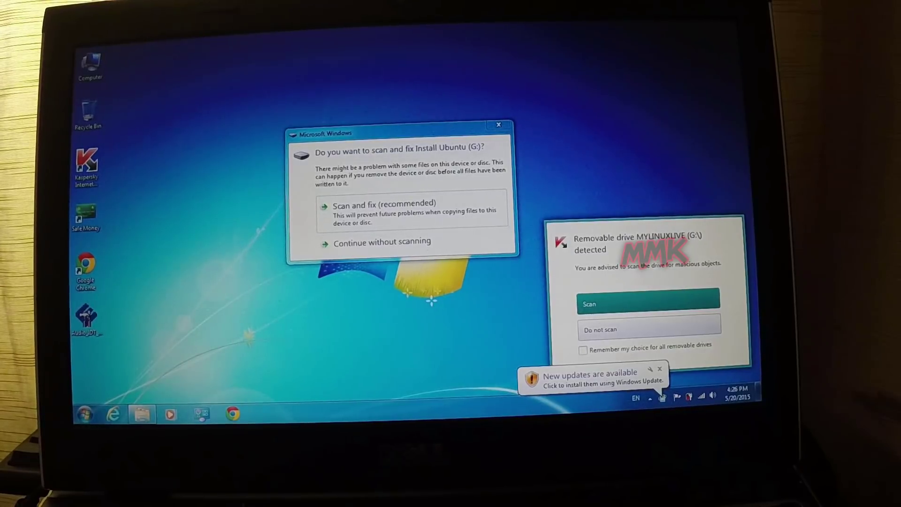
Dismiss the Install Ubuntu drive's scan prompts and AutoPlay window without scanning.
click(398, 242)
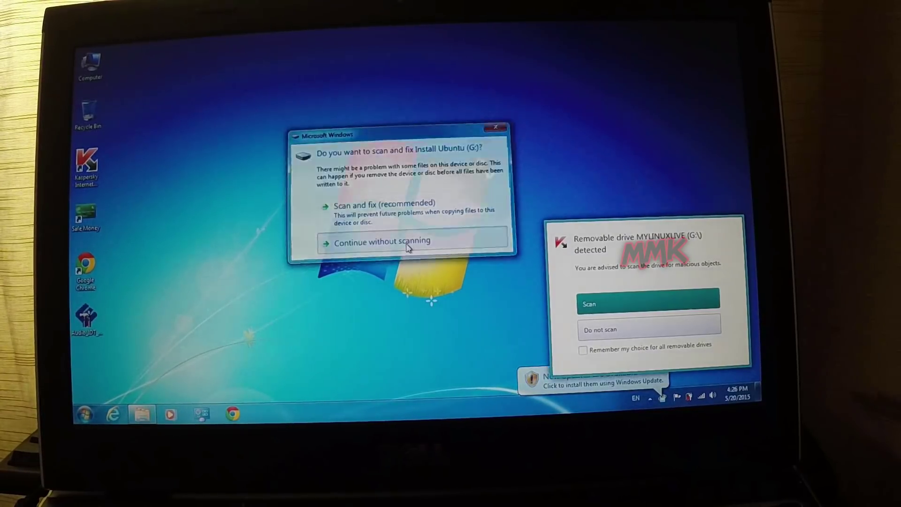
click(614, 331)
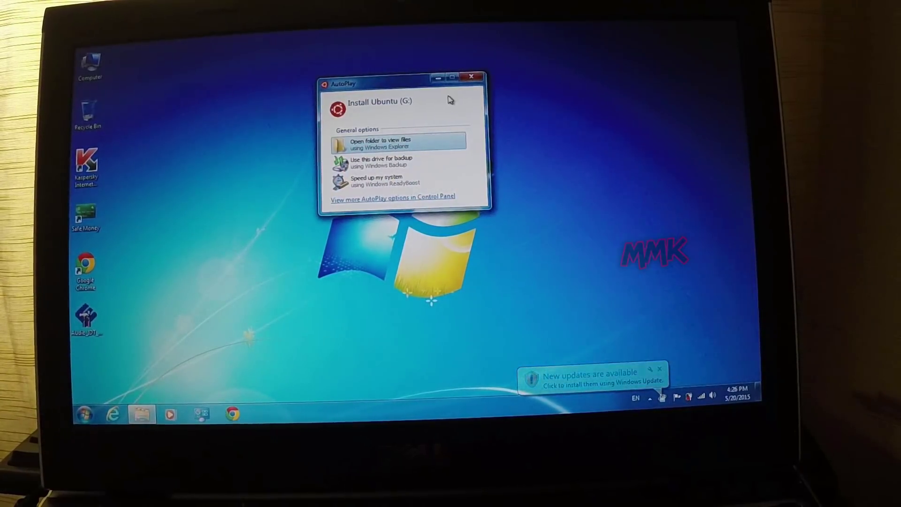
click(471, 77)
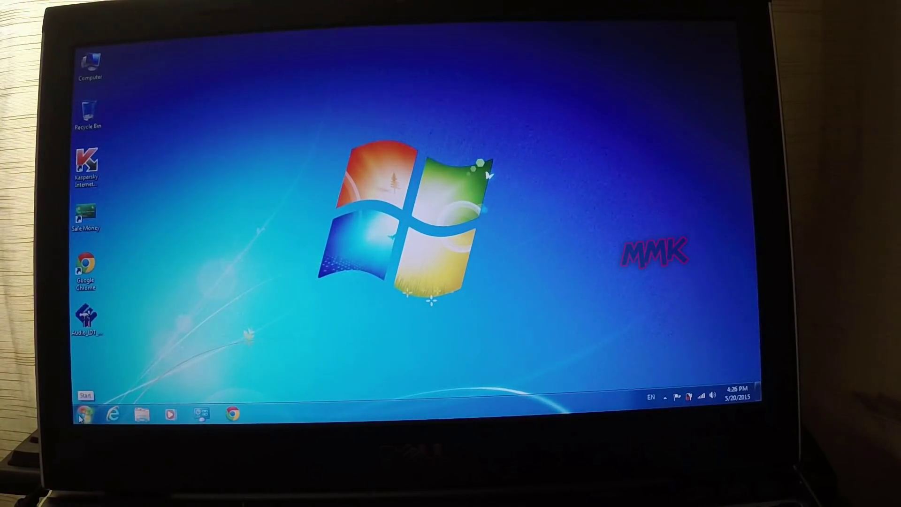
Restart the Windows 7 laptop from the Start menu's shutdown options.
click(85, 414)
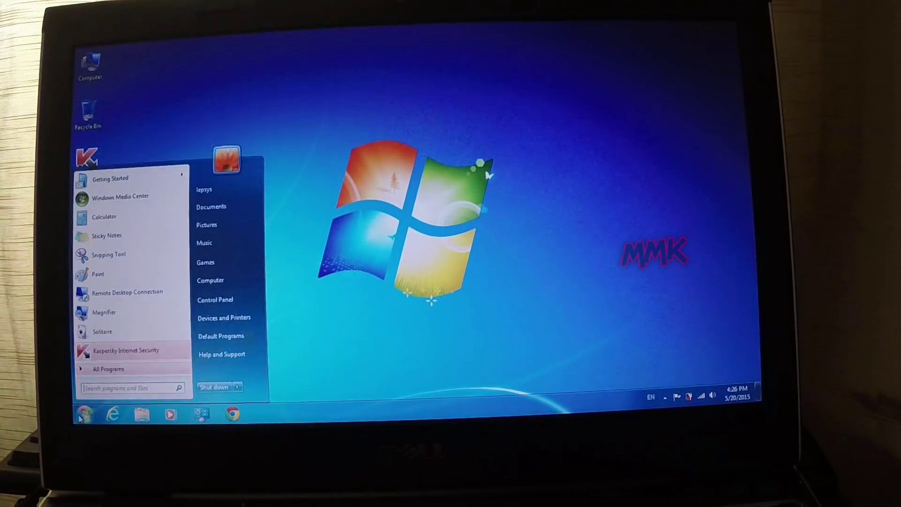
click(238, 389)
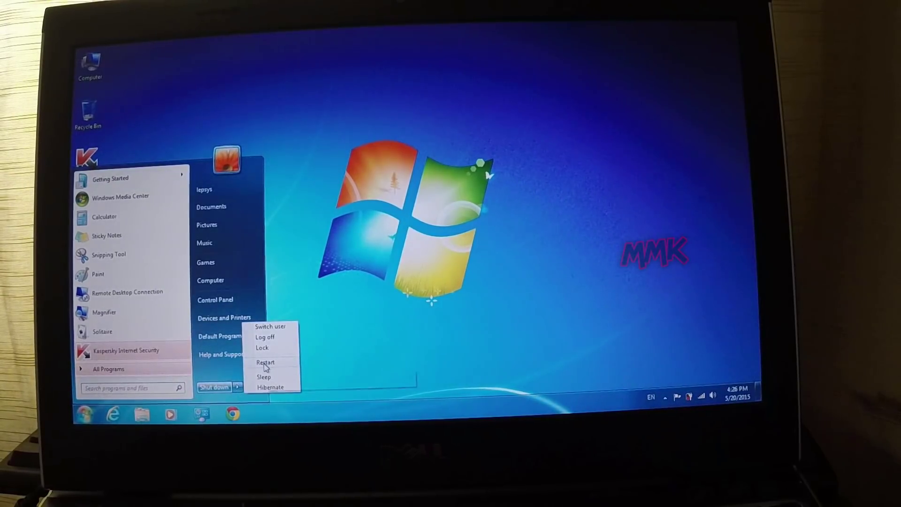
click(265, 363)
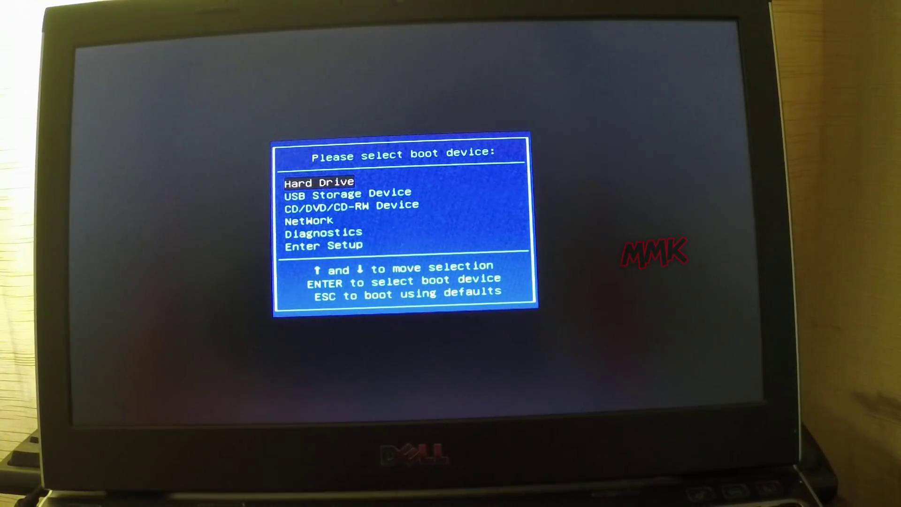
Select USB Storage Device in the Dell Boot Menu to boot Ubuntu.
key(Down)
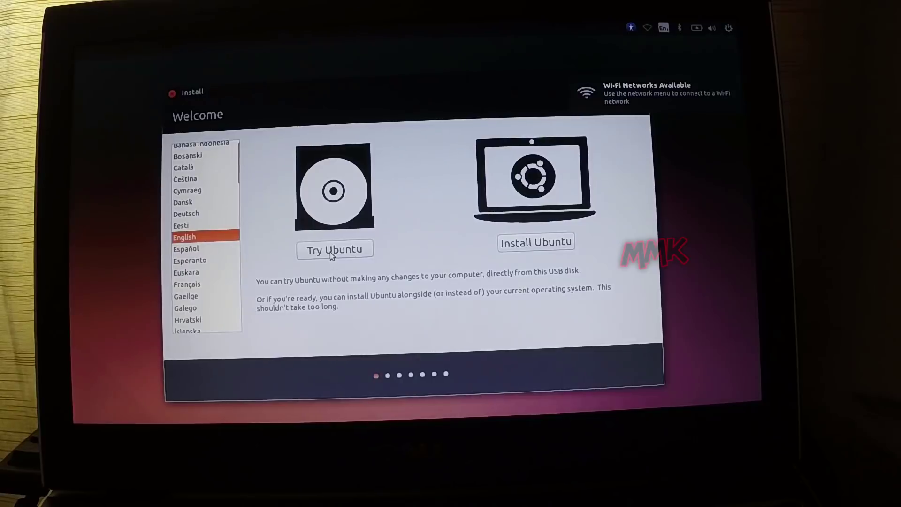
Try Ubuntu 14.04 without installing, then shut down the live session from the gear menu.
click(331, 253)
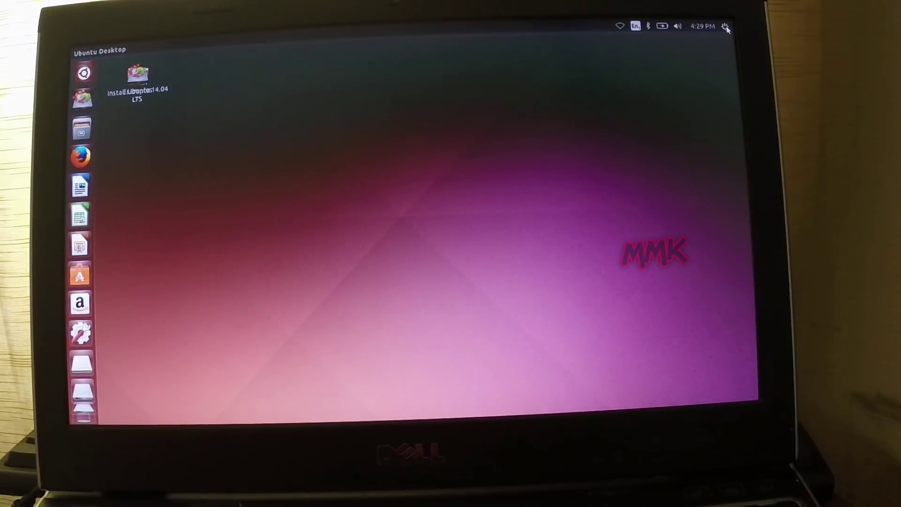
click(726, 27)
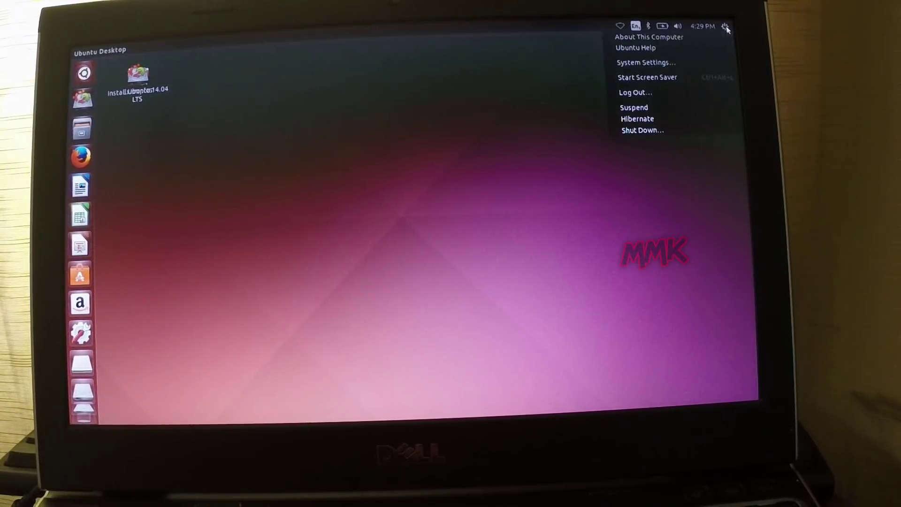
click(700, 131)
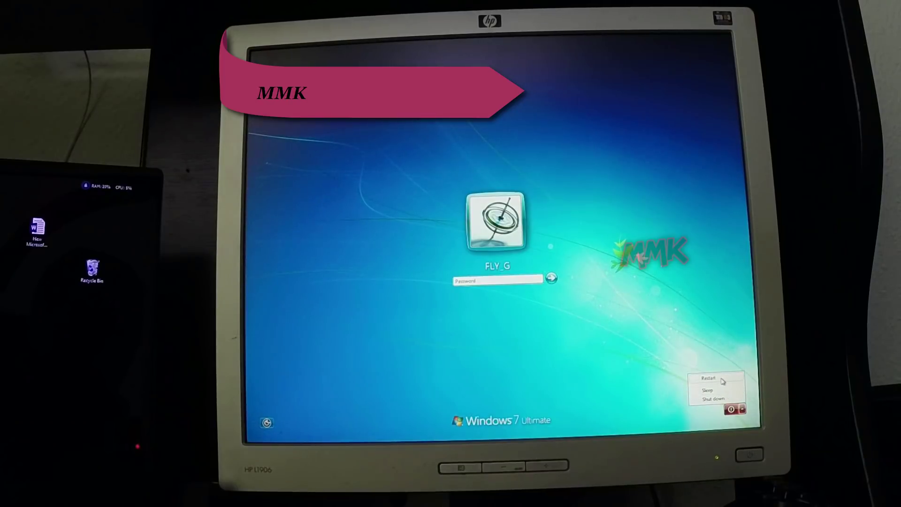
Shut down the Windows 7 desktop PC from its login screen's power options.
click(723, 381)
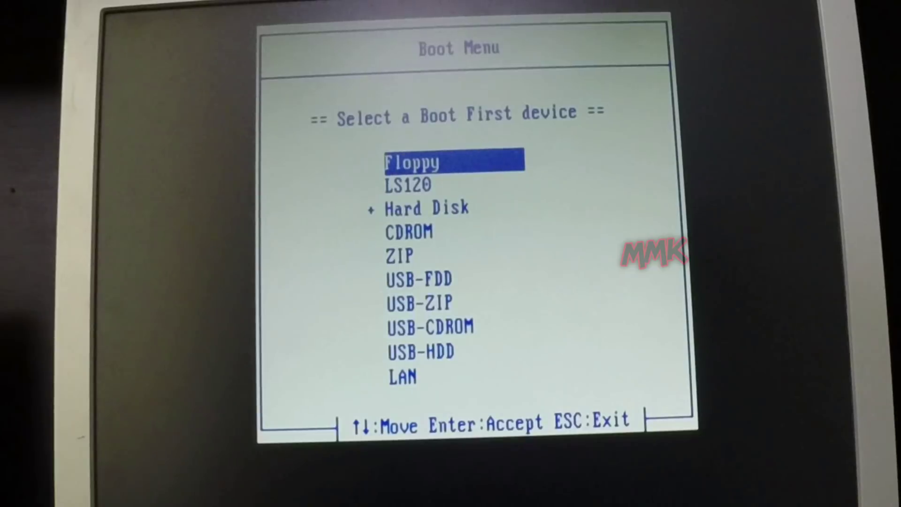
Choose Hard Disk in the Award Boot Menu to list the bootable drives.
key(Down)
key(Down)
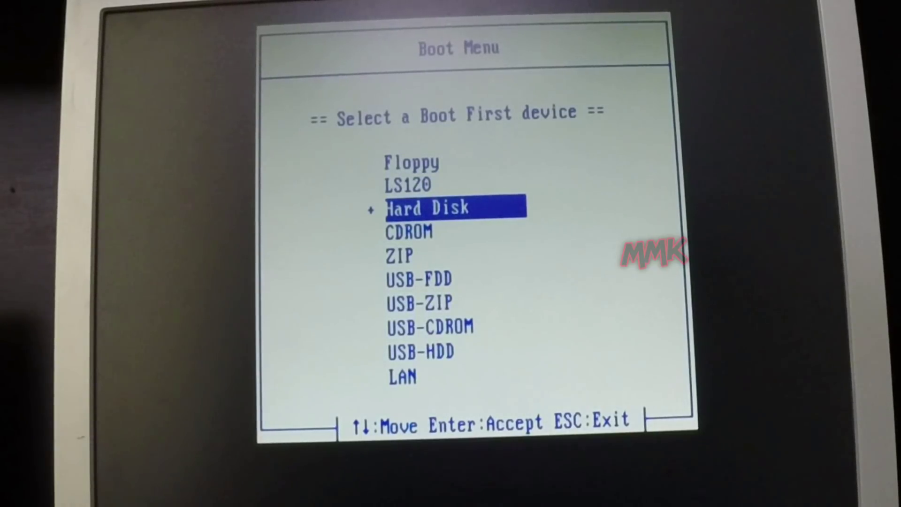
key(Return)
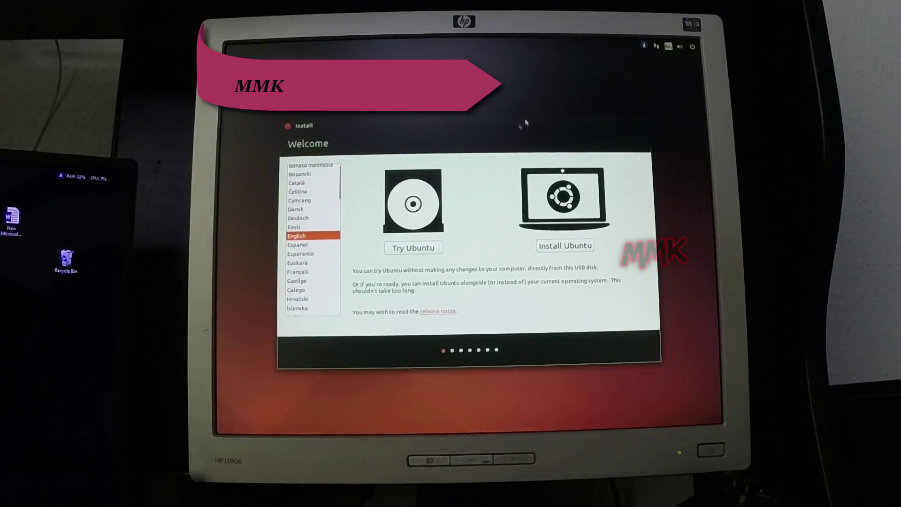
Restart the PC from the Ubuntu installer's power menu and confirm the restart.
click(693, 47)
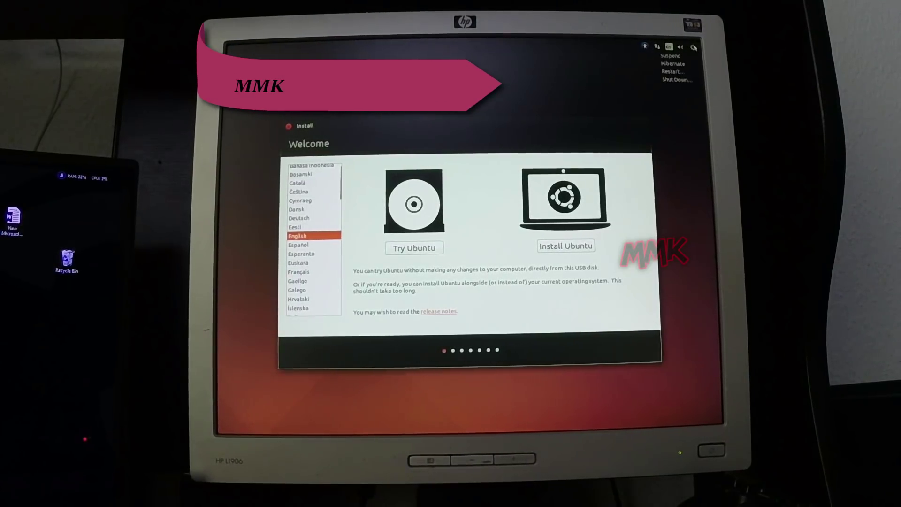
click(675, 72)
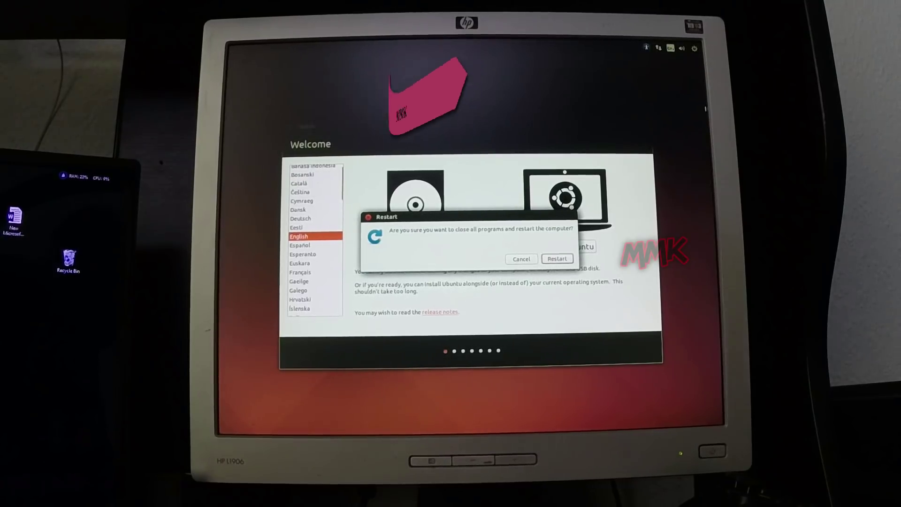
click(556, 259)
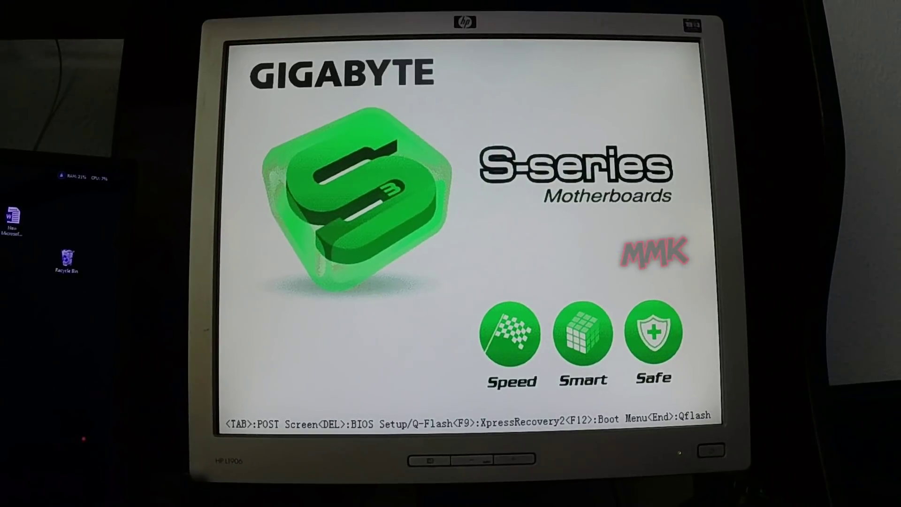
Enter BIOS setup with Delete and inspect Hard Disk Boot Priority, where Hitachi precedes SanDisk.
key(Delete)
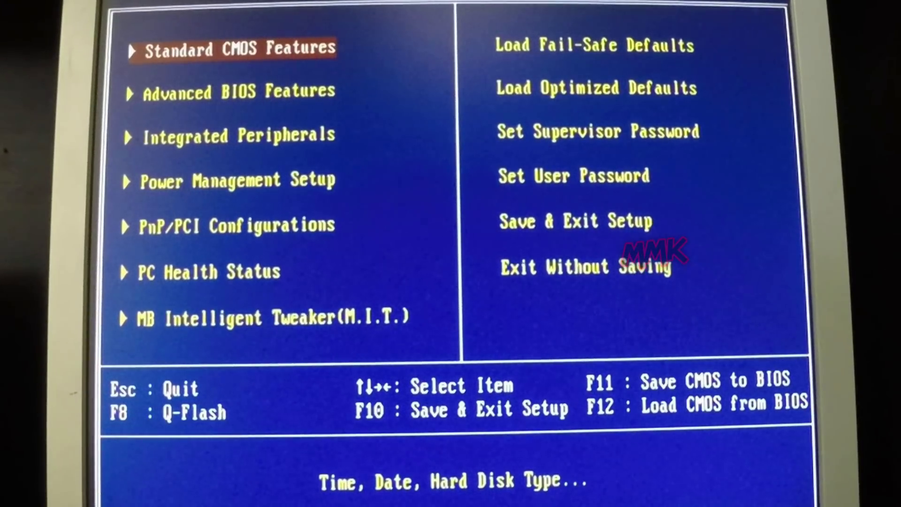
key(Down)
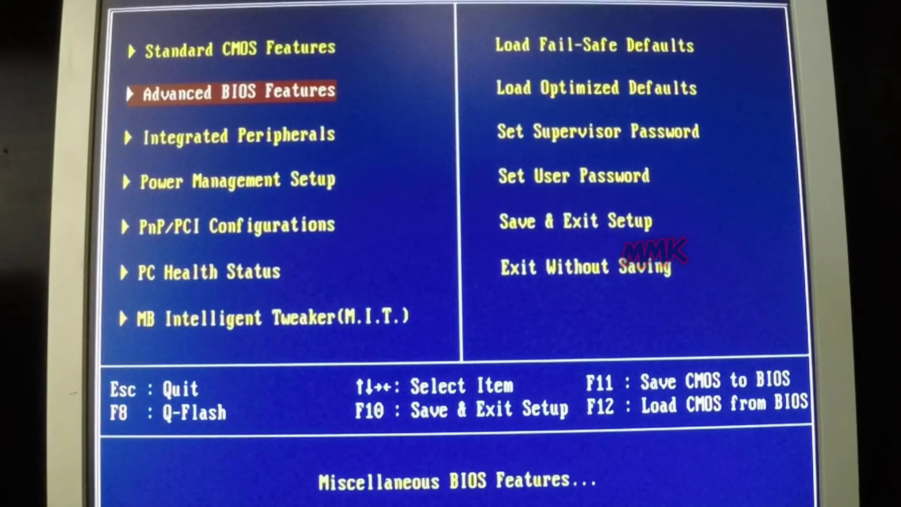
key(Return)
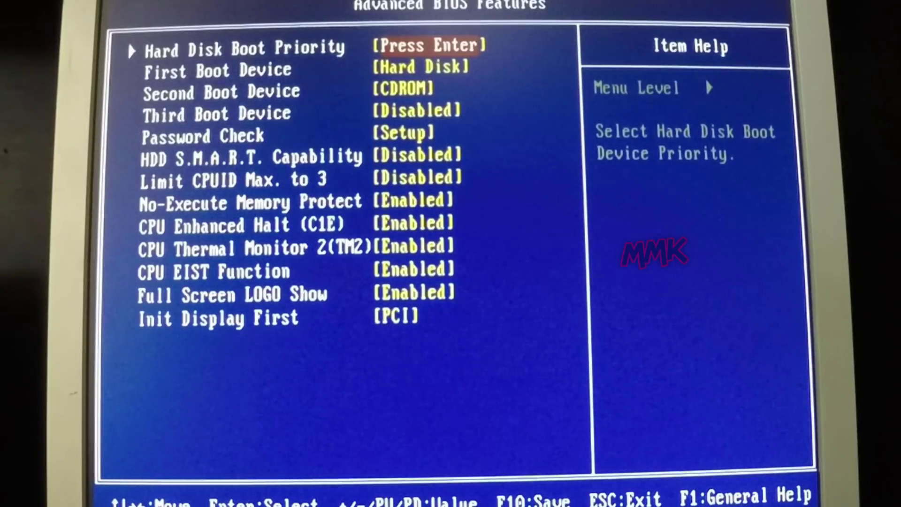
key(Return)
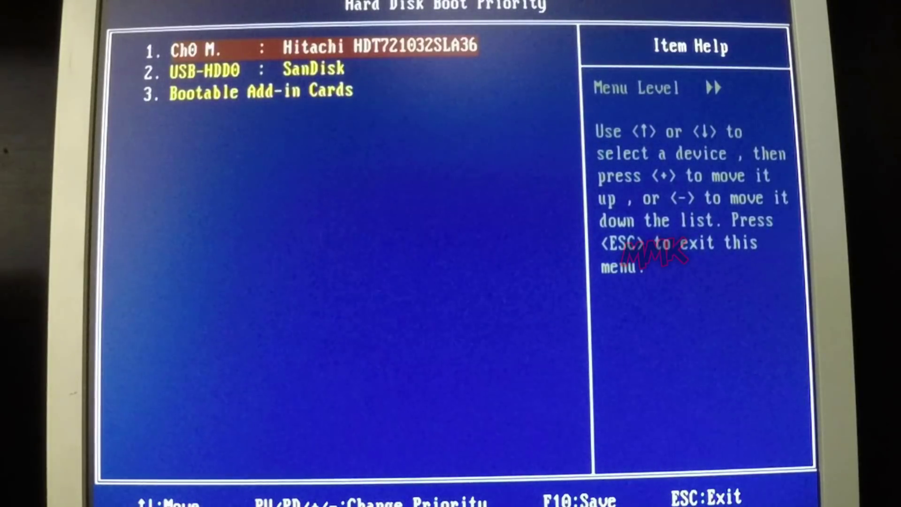
key(Down)
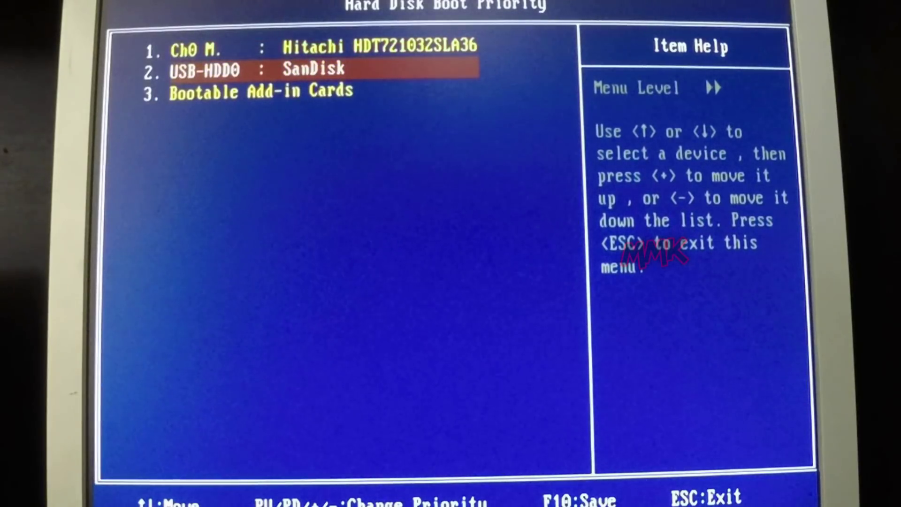
key(Escape)
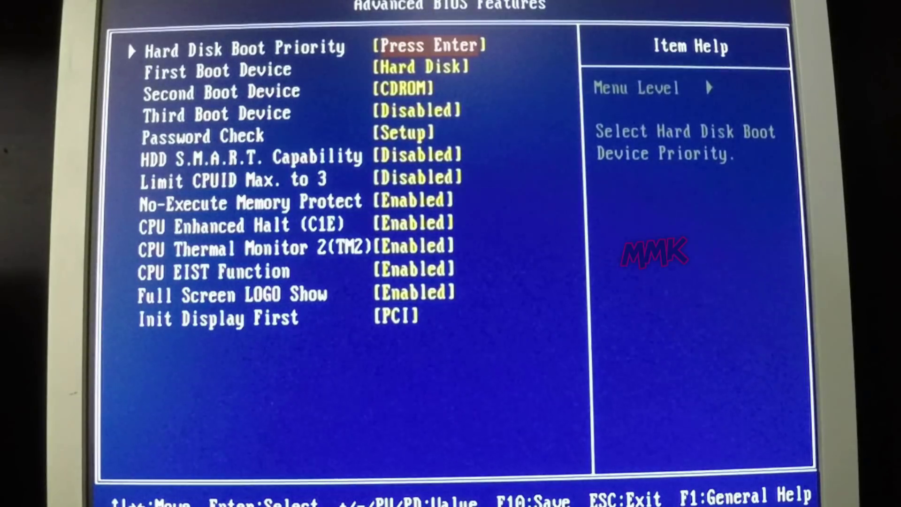
key(Down)
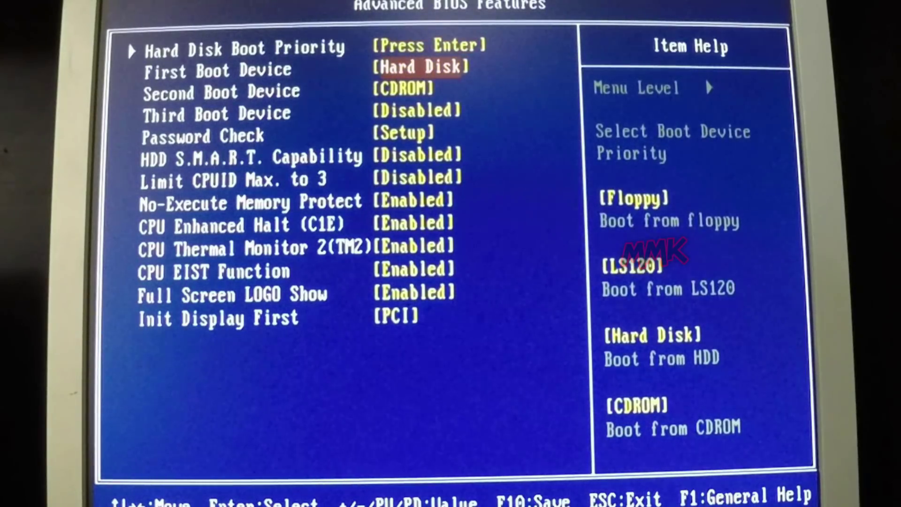
key(Return)
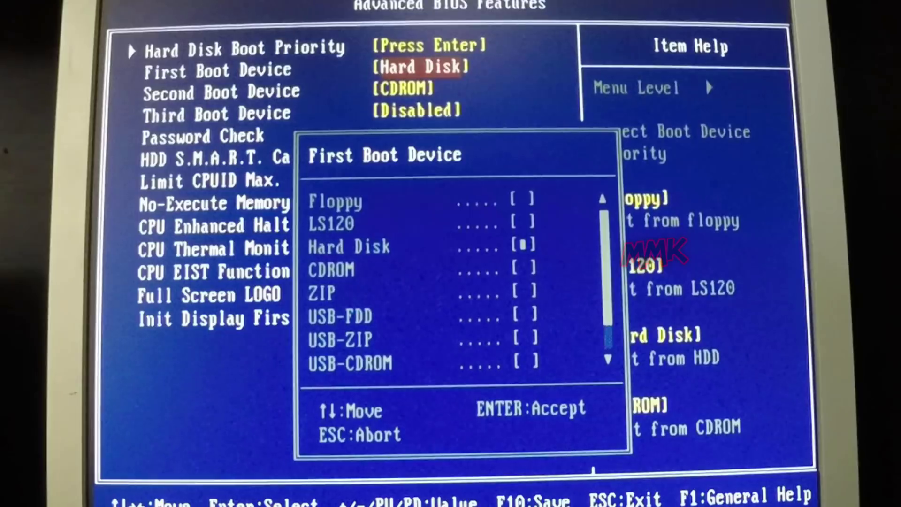
key(Down)
key(Down)
key(Down)
key(Down)
key(Down)
key(Down)
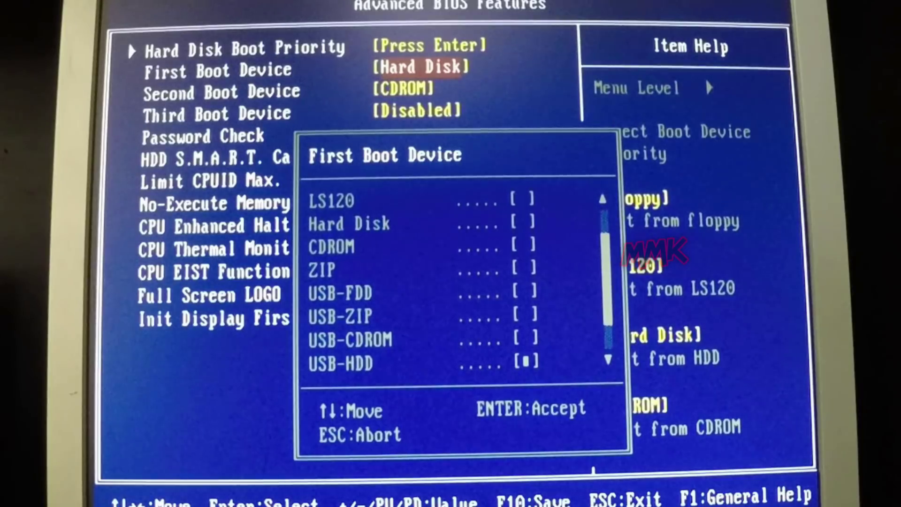
key(Return)
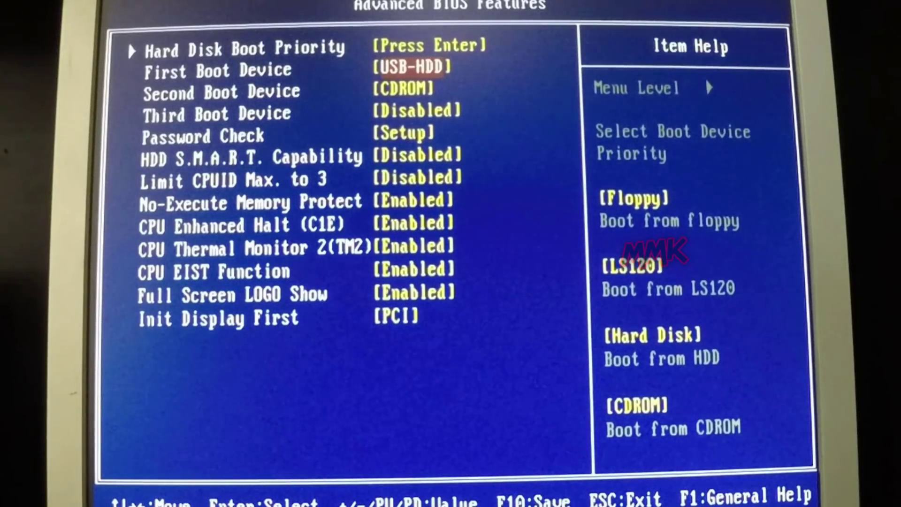
key(Return)
key(Up)
key(Up)
key(Up)
key(Up)
key(Up)
key(Up)
key(Return)
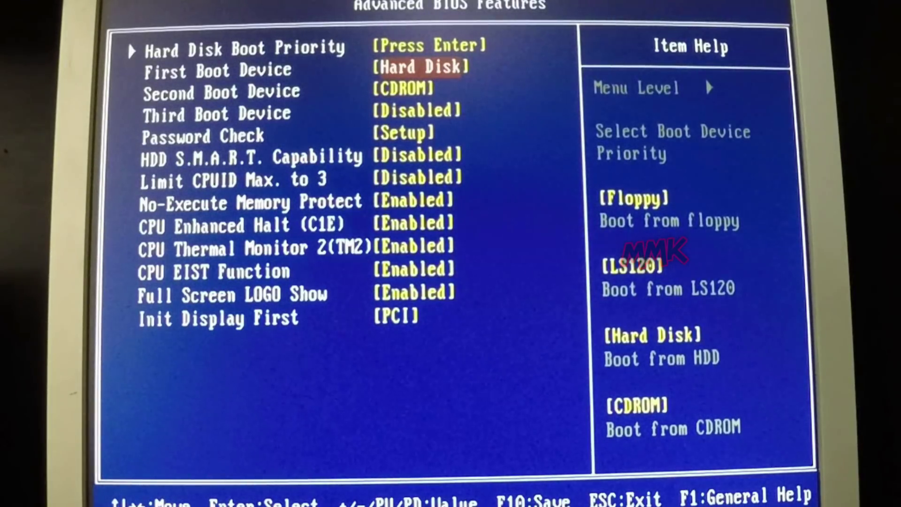
Move USB-HDD0 SanDisk to first in Hard Disk Boot Priority, then save to CMOS and exit.
key(Up)
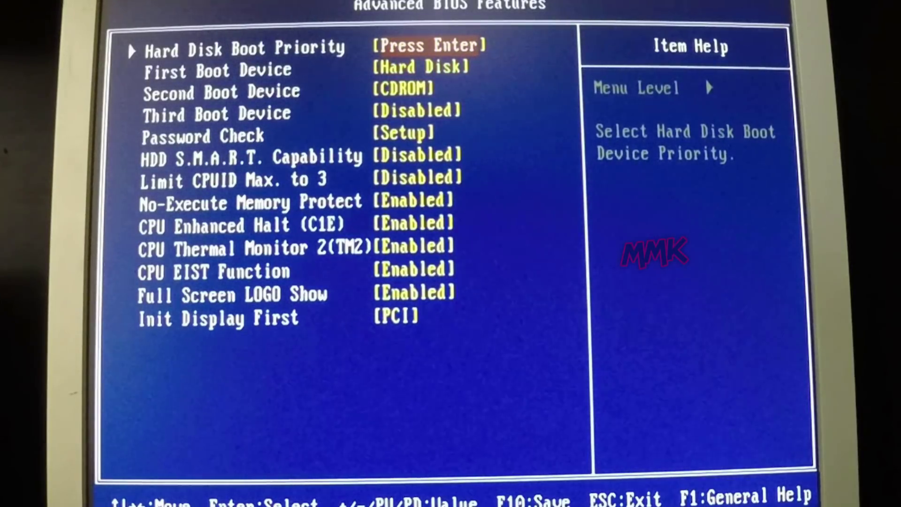
key(Return)
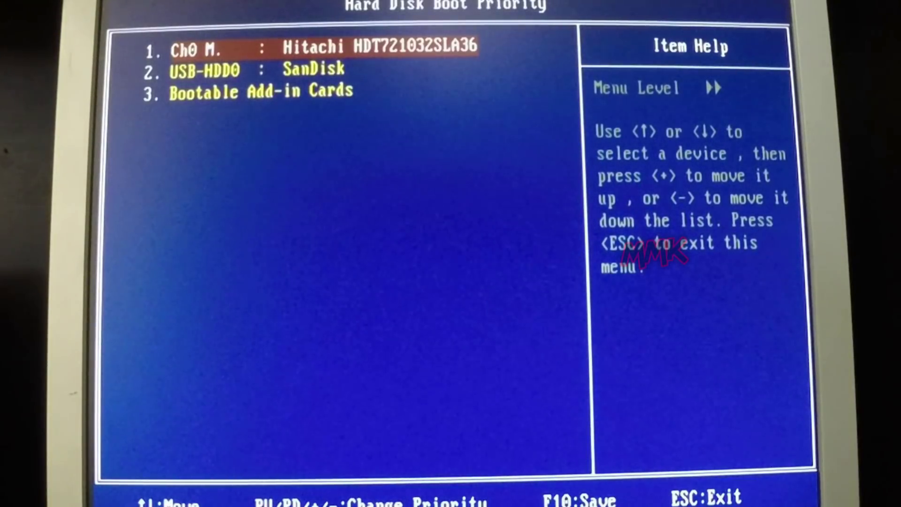
key(Down)
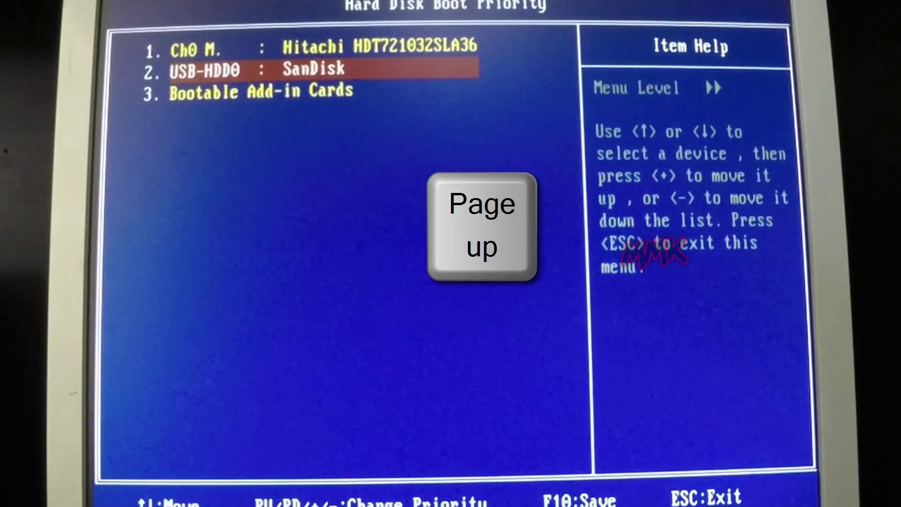
key(Page_Up)
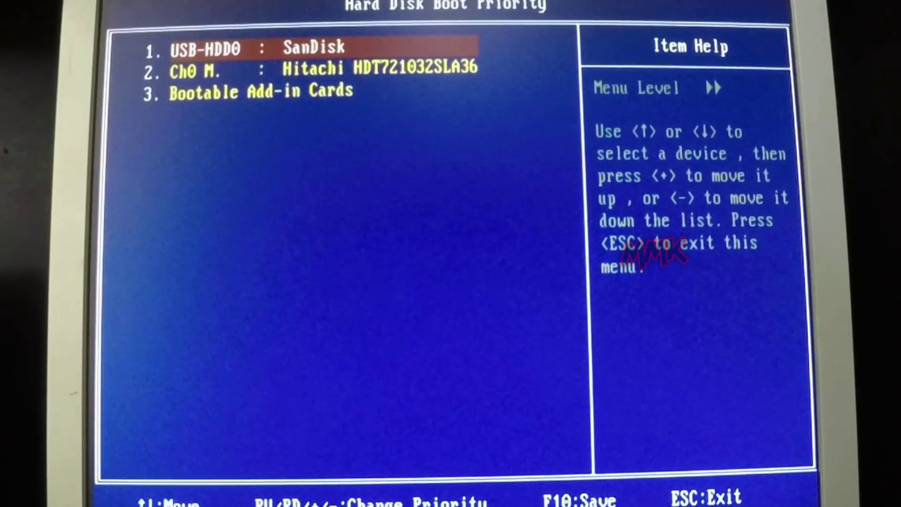
key(Page_Down)
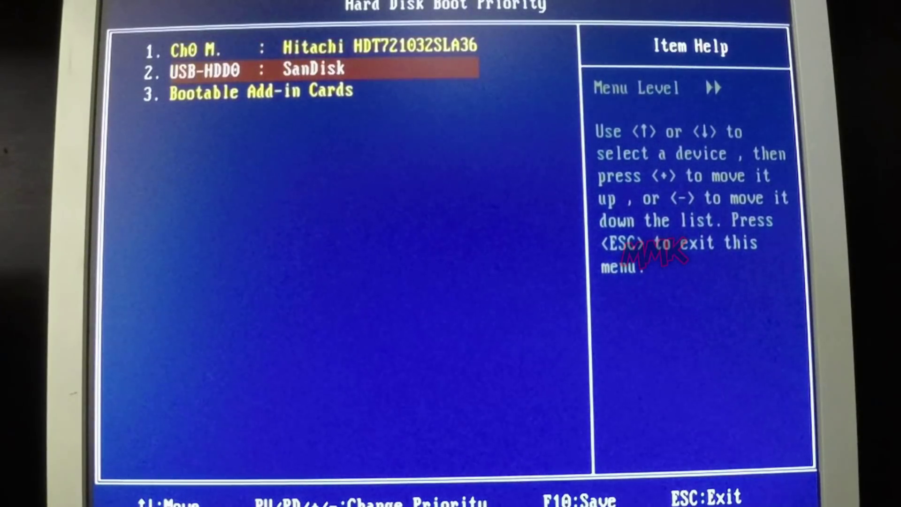
key(Page_Up)
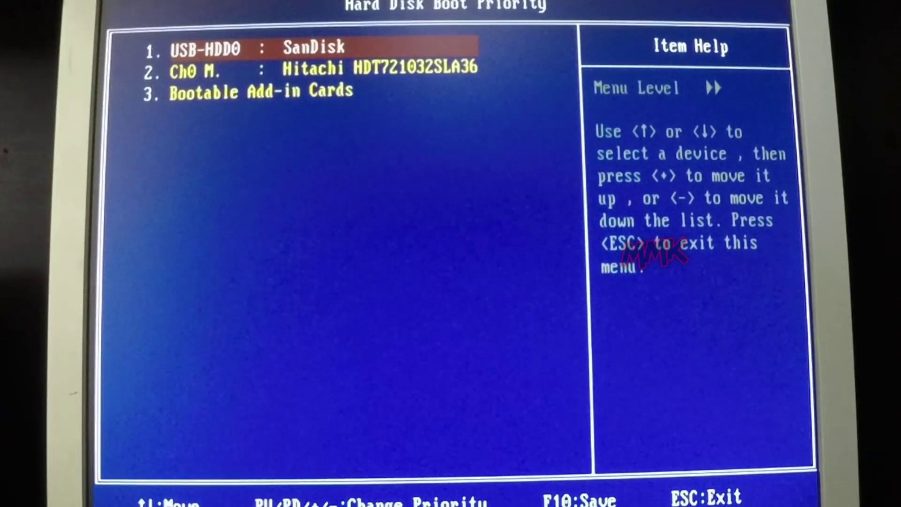
key(F10)
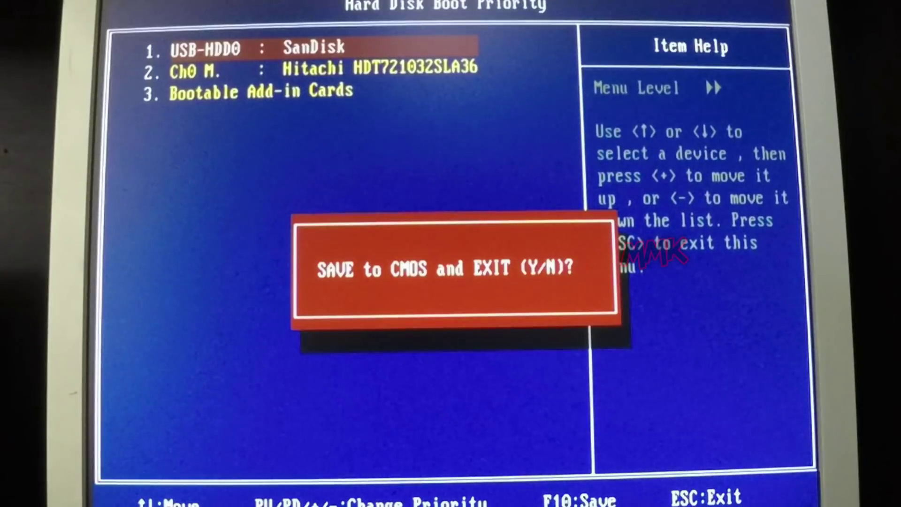
key(y)
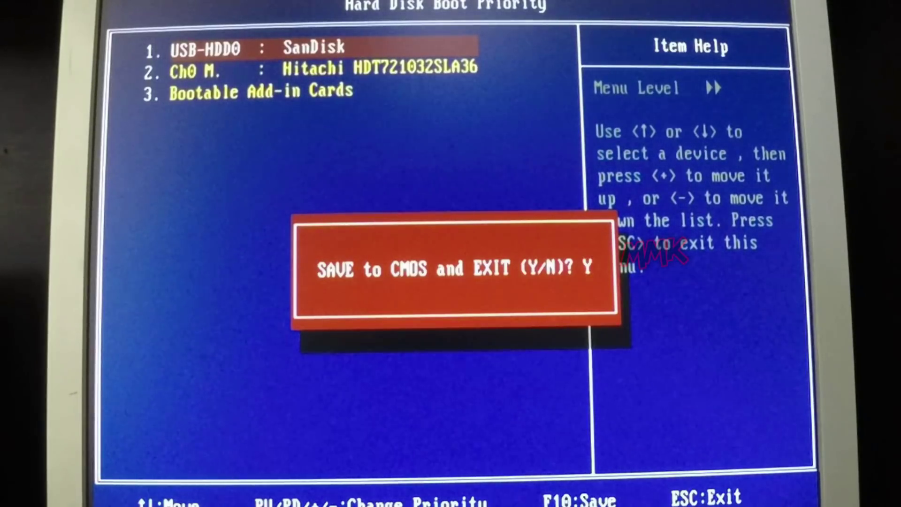